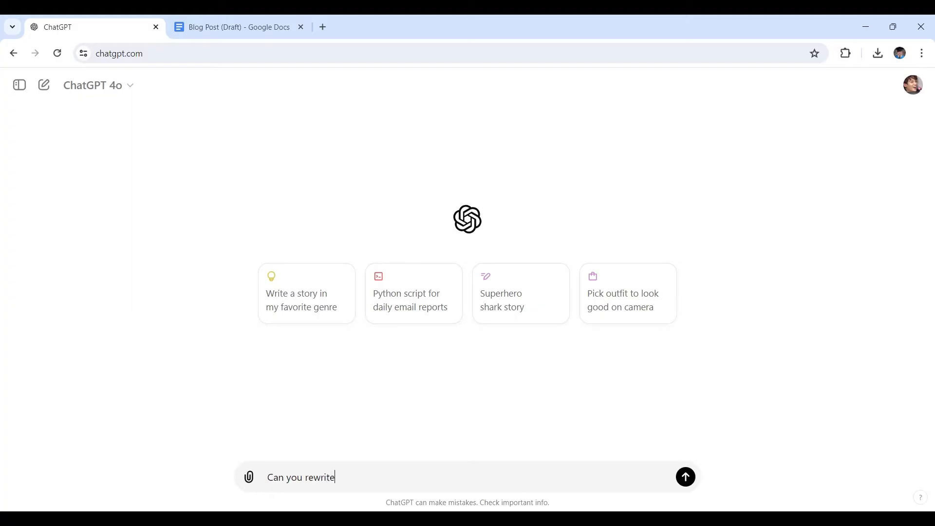
type("paragrap")
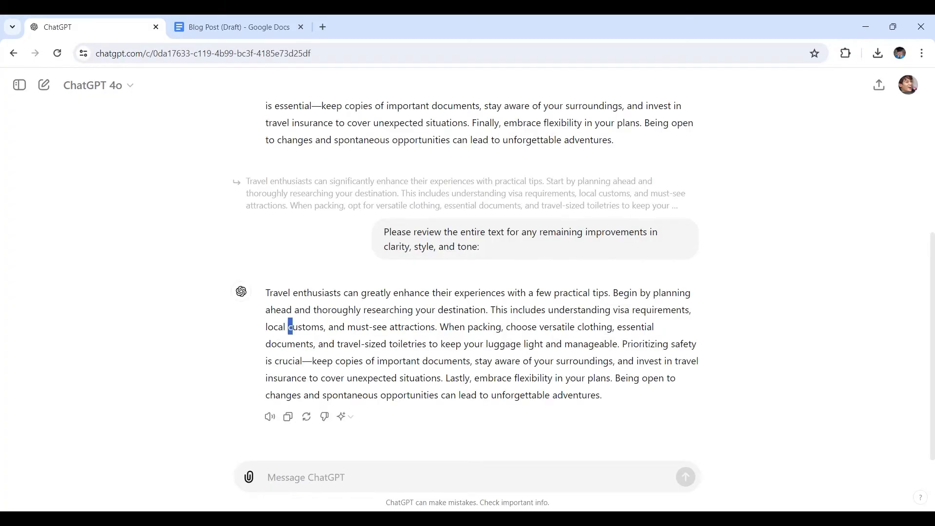
left_click_drag(287, 326, 616, 401)
- Switch to the Blog Post (Draft) document in Google Docs and skim through its text
key("ctrl+Tab")
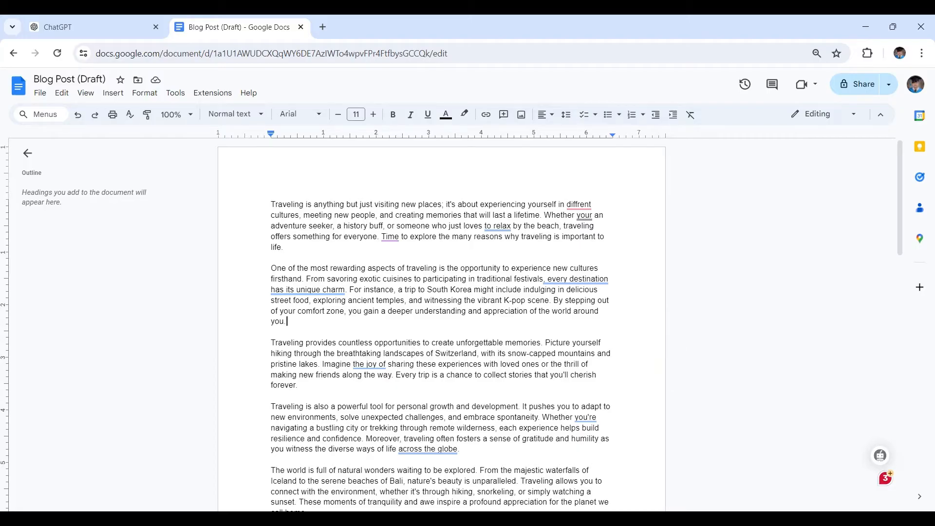
scroll(438, 363, "down", 7)
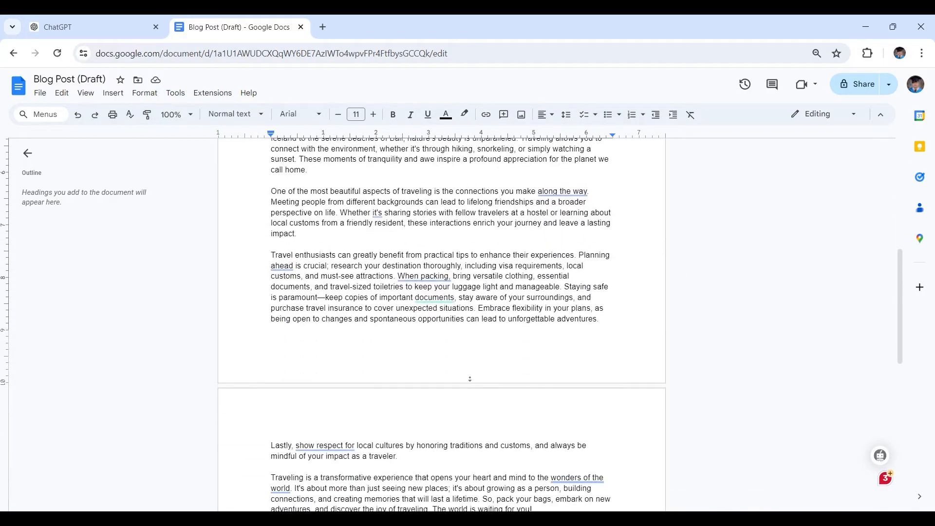
scroll(439, 363, "up", 8)
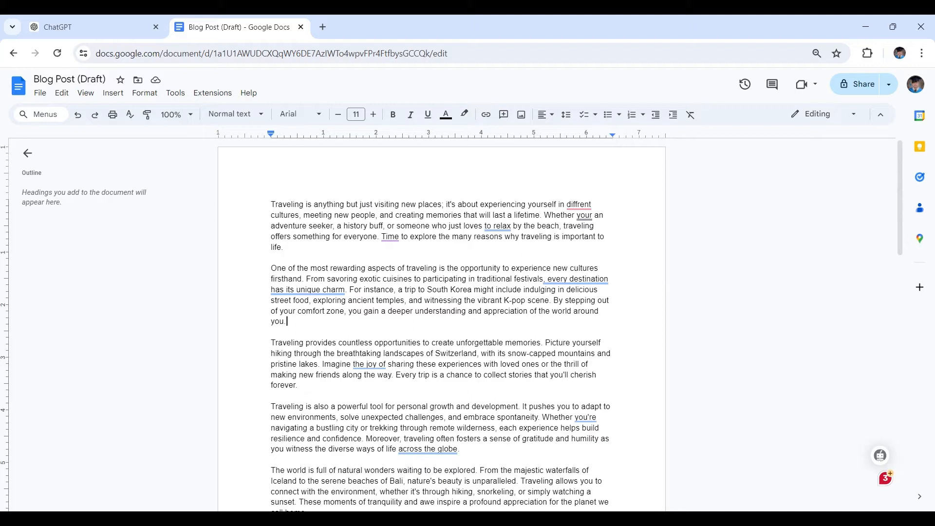
- Copy the draft's opening paragraph, from "Traveling is anything but just visiting new places" to "important to life."
left_click_drag(287, 321, 261, 249)
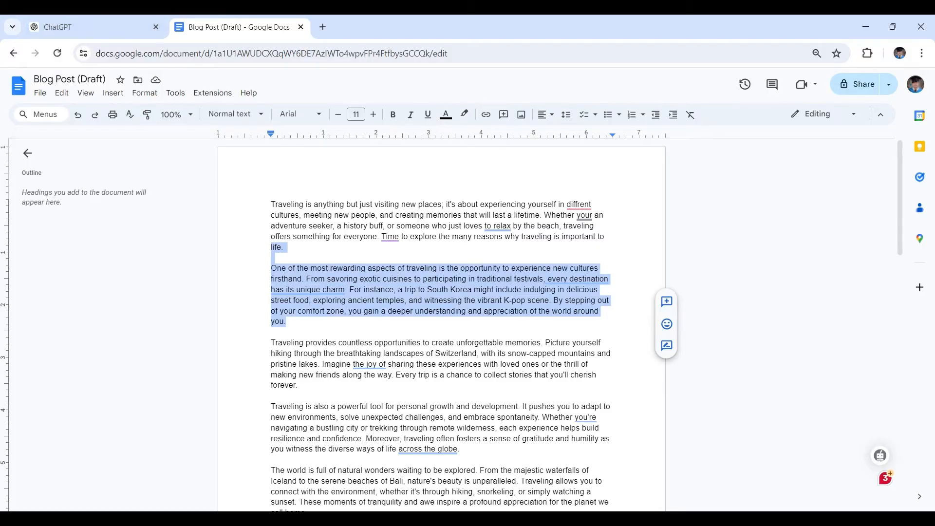
left_click(287, 322)
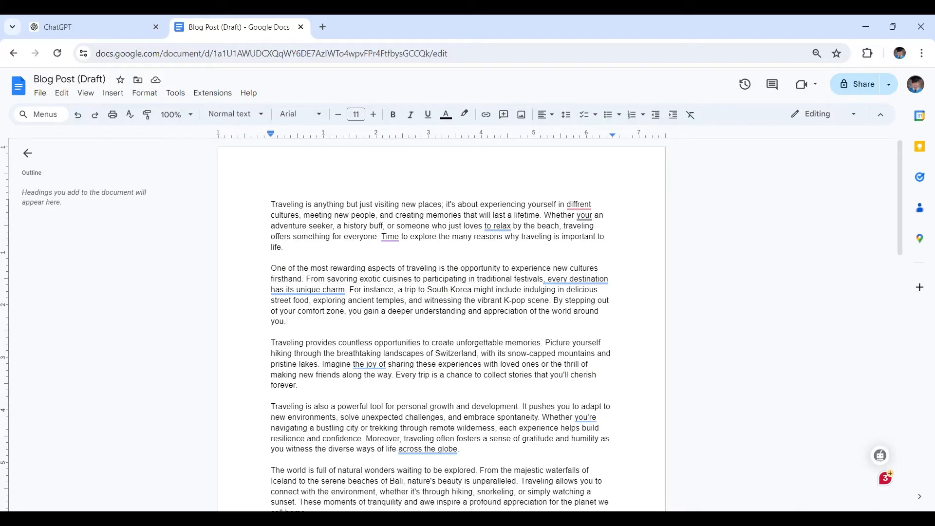
key("shift+Up")
key("shift+Up")
key("shift+Up")
key("shift+Up")
key("shift+Up")
key("ctrl+c")
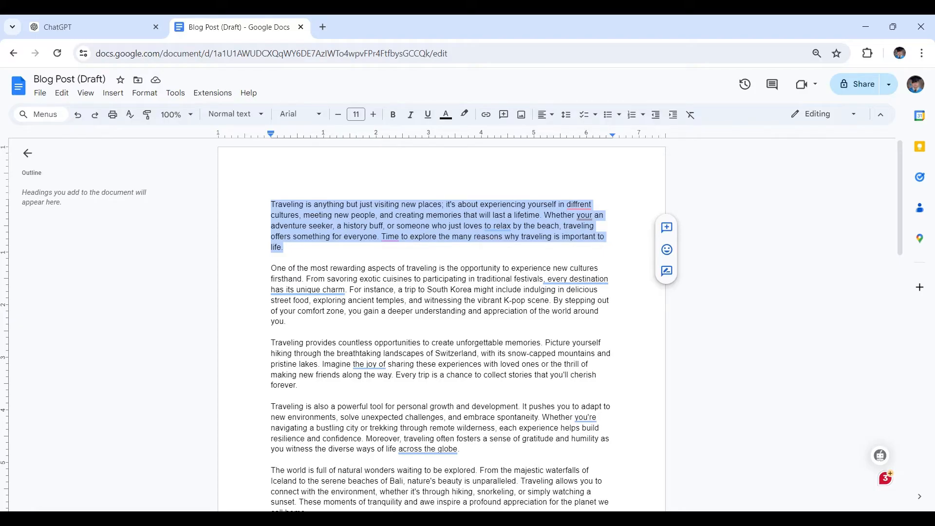
- Switch to ChatGPT, paste the copied paragraph into the message and insert two empty lines above it
left_click(144, 26)
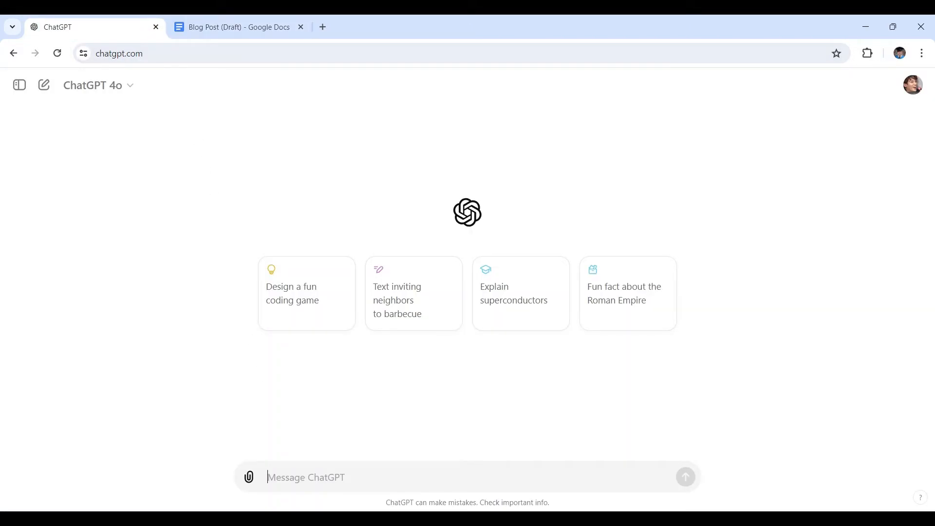
key("ctrl+v")
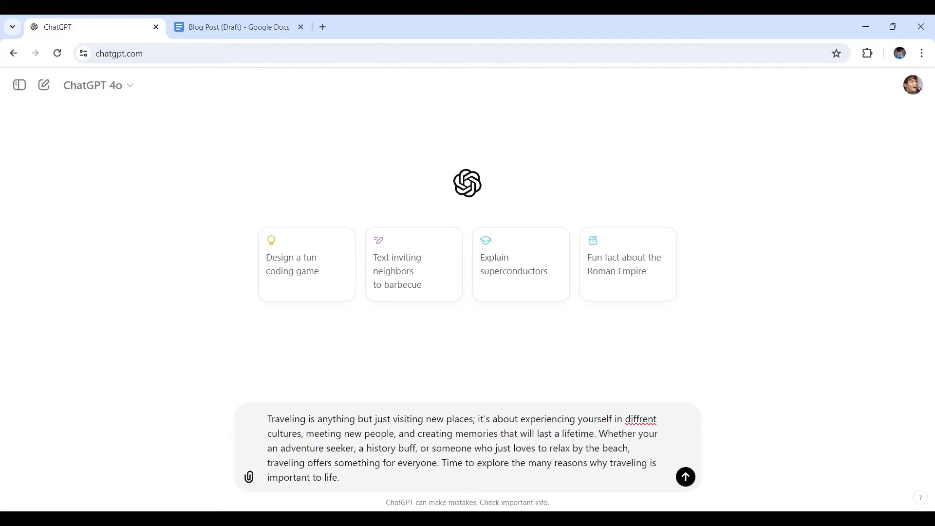
left_click(269, 419)
key("shift+Return")
key("shift+Return")
key("Up")
key("Up")
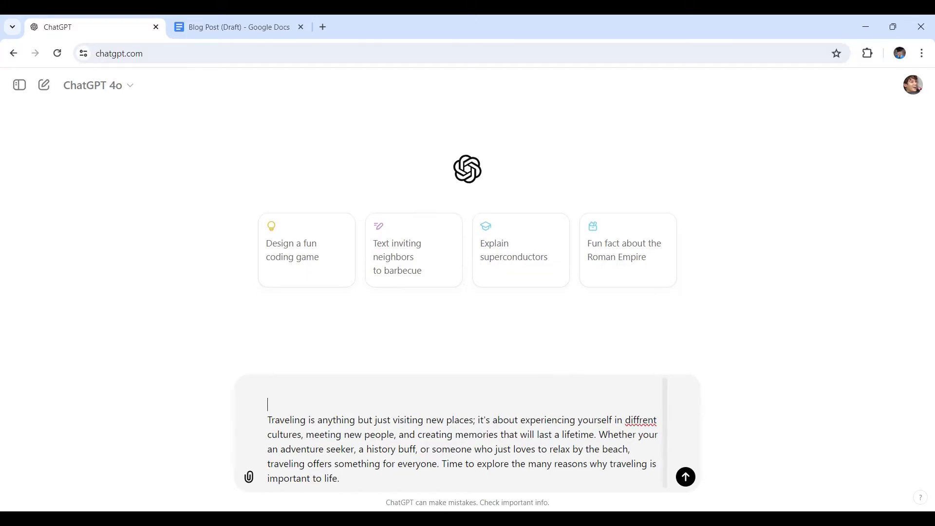
- Head the pasted paragraph with "Please correct any grammar and spelling mistakes in the following text:" and send the message
type("Please correct any gram")
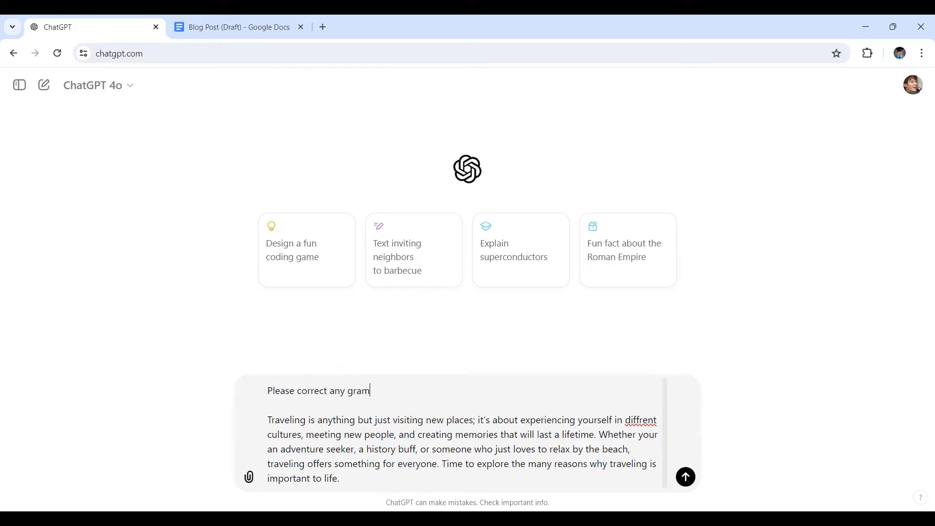
type("mer and spelling mistakes in ")
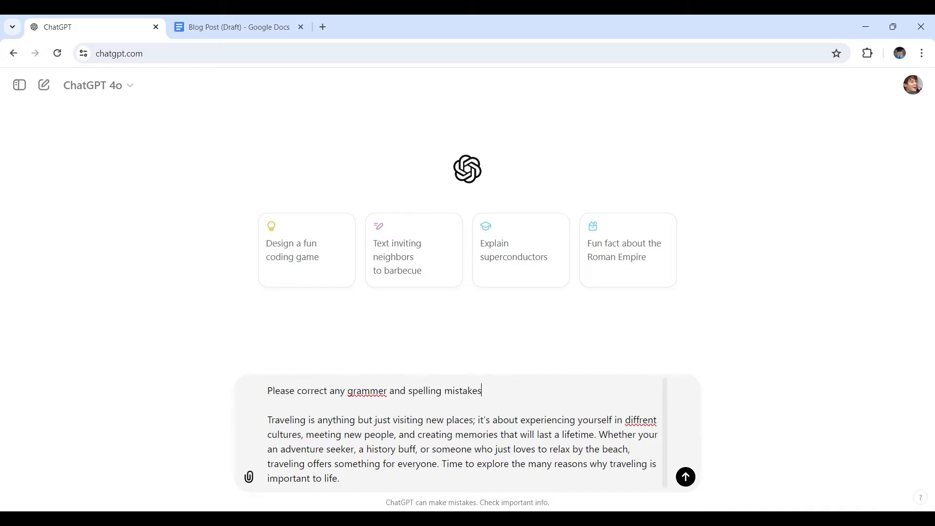
type("the flowwing tekst:")
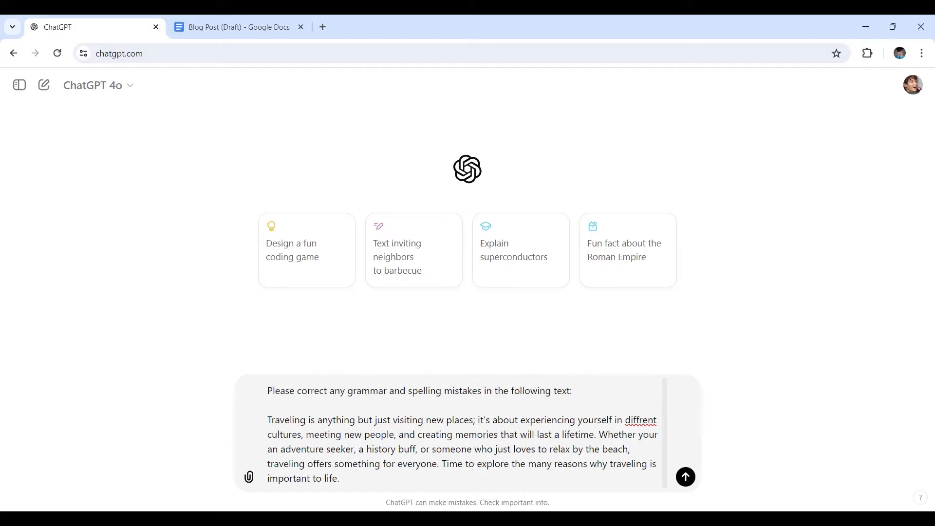
key("Return")
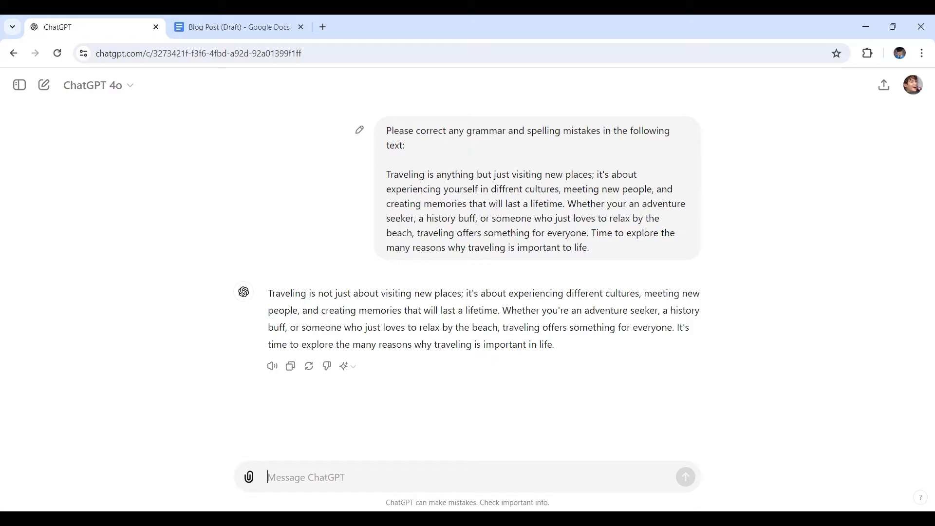
- Compare the original paragraph with the corrected reply, checking words such as "your" and "diffrent" against their corrections
double_click(616, 204)
left_click_drag(542, 310, 569, 310)
left_click(593, 347)
double_click(506, 189)
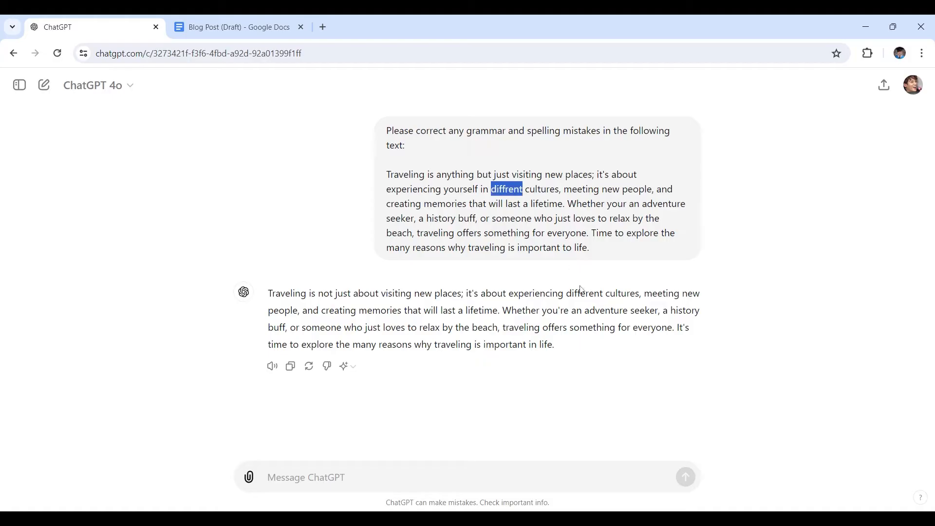
double_click(585, 293)
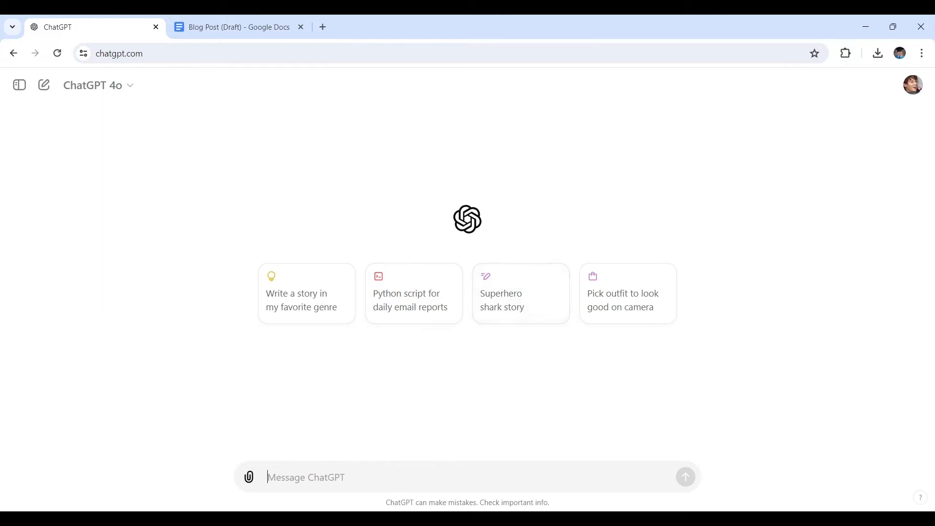
- In a new chat, write the request "Can you rewrite this paragraph to make it more engaging and professional?"
type("Can you r")
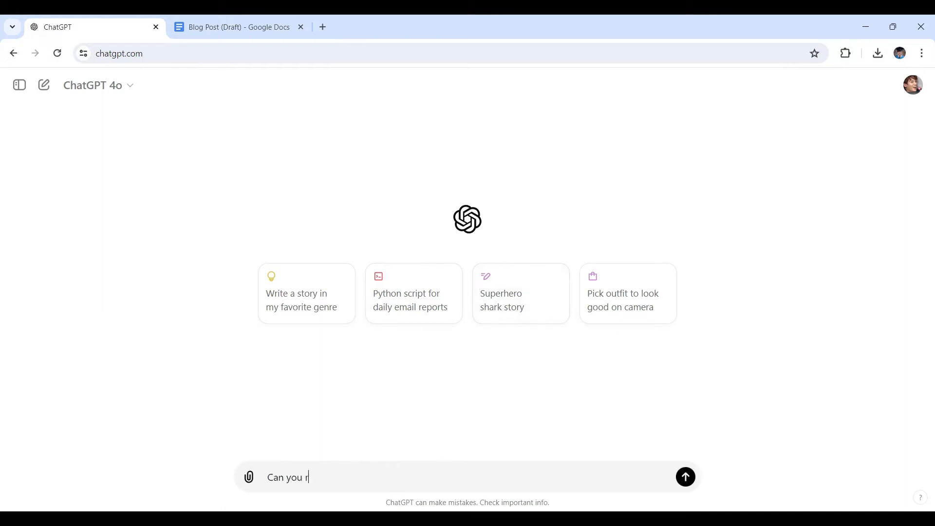
type("ewrite this paragraph to make i")
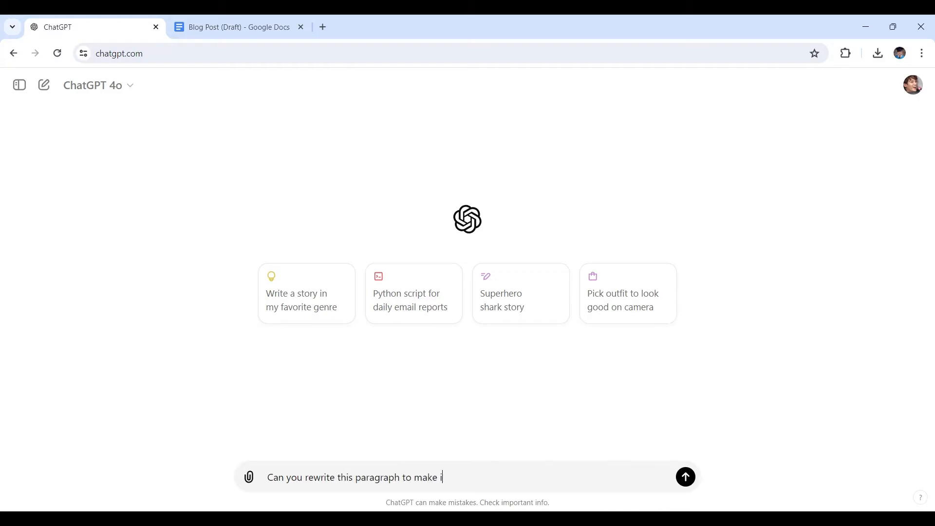
type("t more engaging and professio")
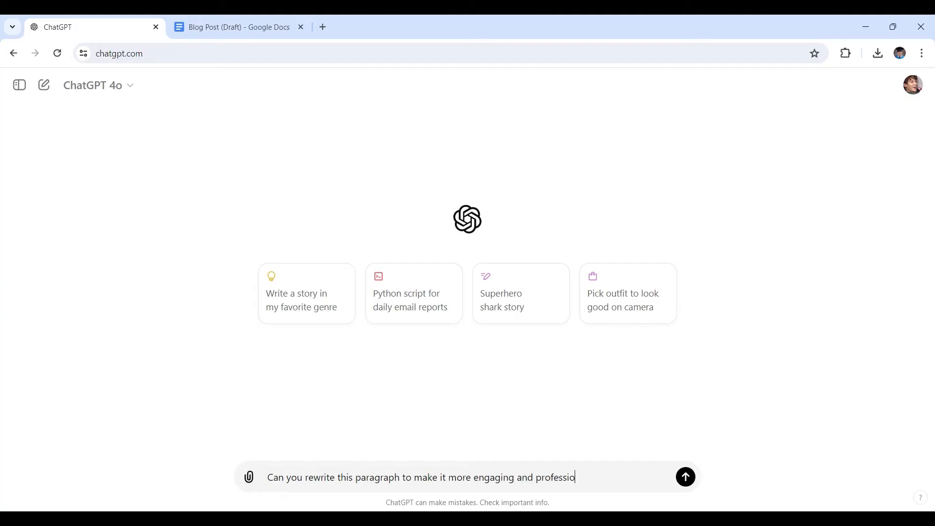
type("nal?")
key("shift+Return")
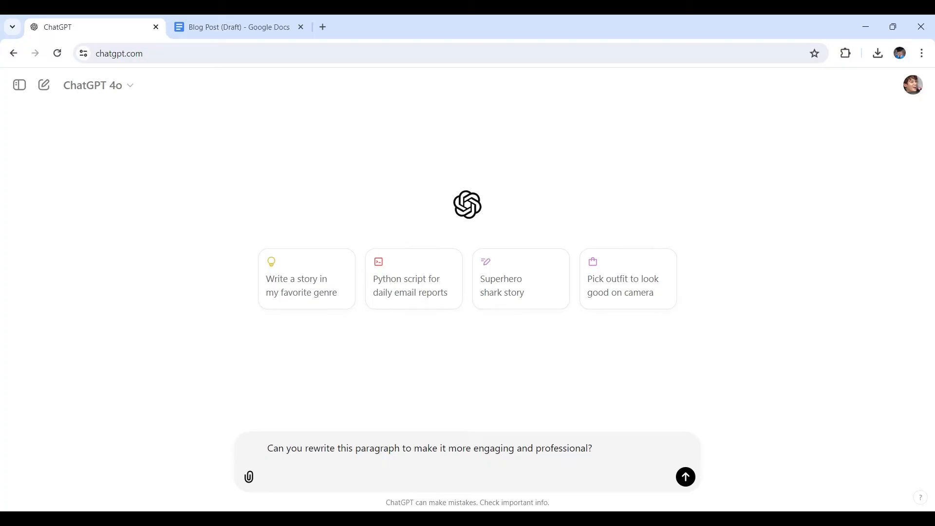
- Add the draft's paragraph beginning "Traveling is also a powerful tool for personal growth" below the request and send it
type("Traveling is also a powerful tool for personal growth and development. It pushes you to adapt to new environments, solve unexpected challenges, and embrace spontaneity. Whether you're navigating a bustling city or trekking through remote wilderness, each experience helps build resilience and confidence. Moreover, traveling often fosters a sense of gratitude and humility as you witness the diverse ways of life across the globe.")
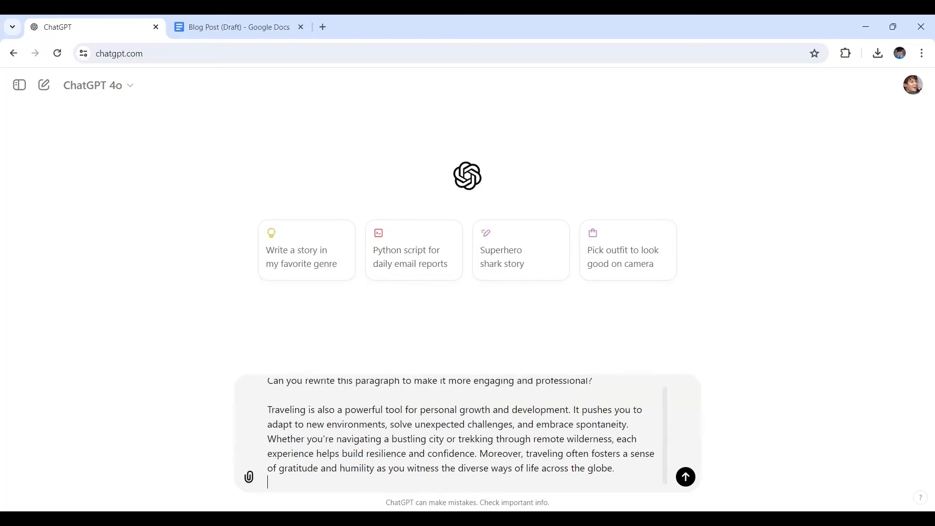
key("BackSpace")
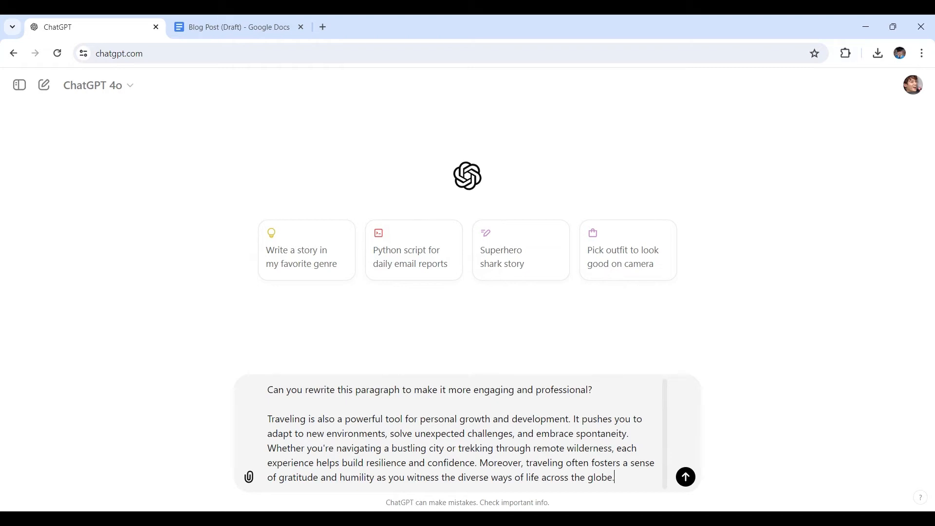
key("Return")
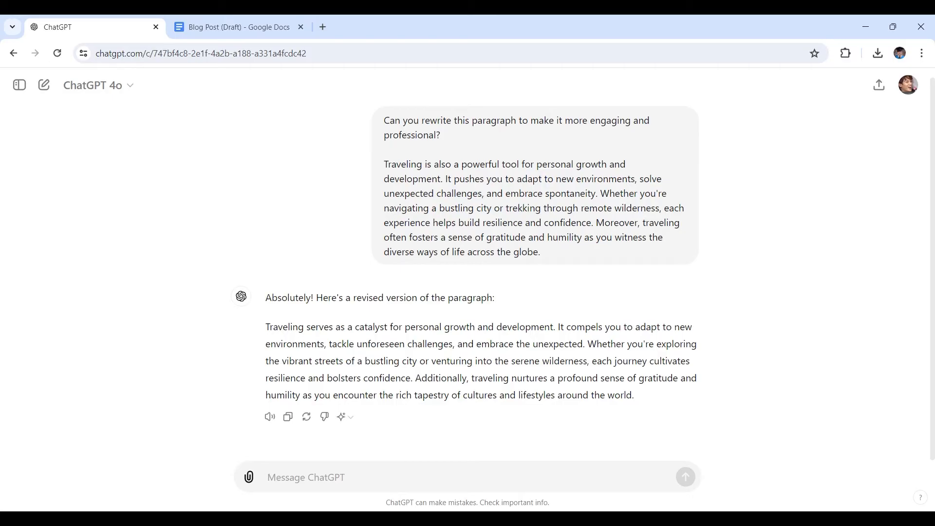
scroll(525, 382, "up", 1)
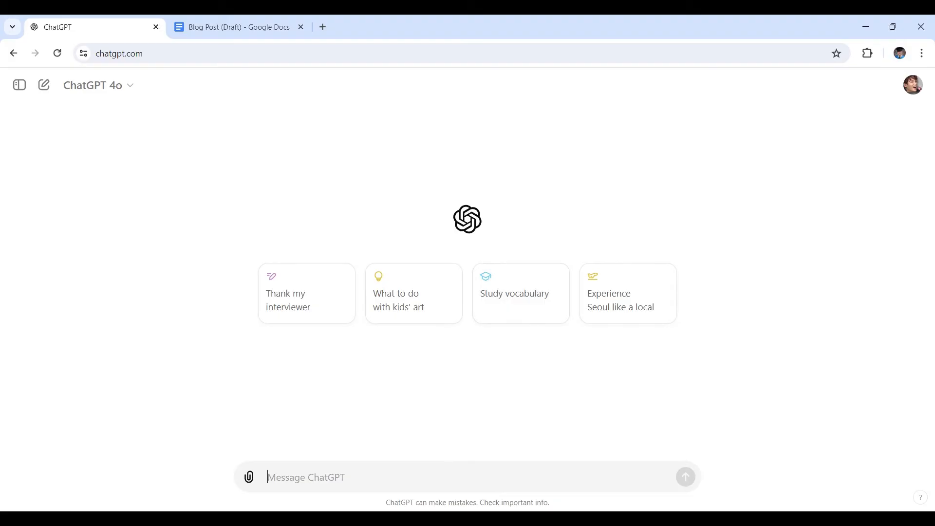
- In a new chat, write the request "Please rewrite this section to improve clarity and make the ideas flow better:"
type("Please rewrit")
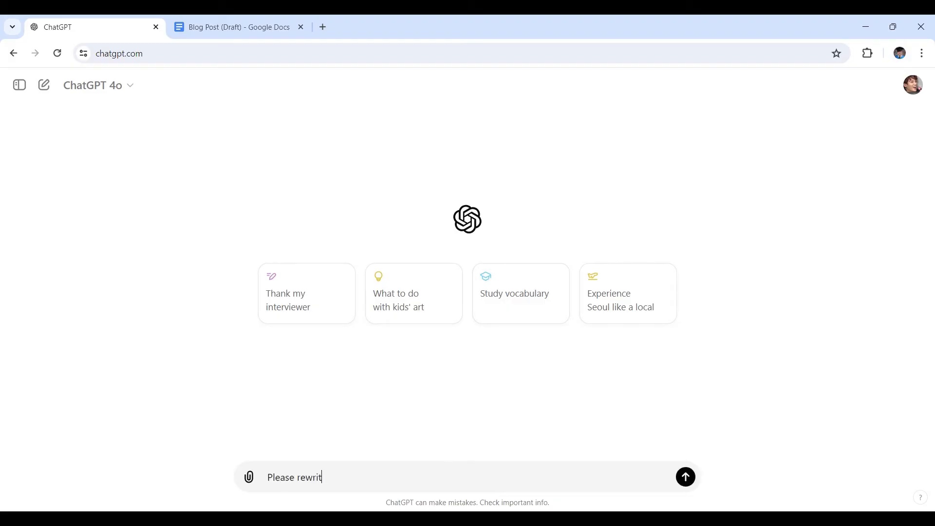
type("e this section to improvi")
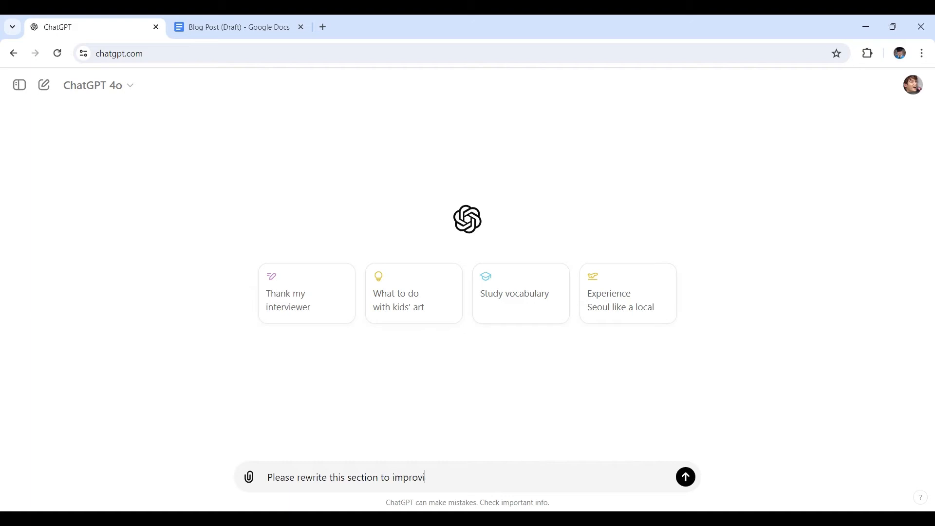
key("BackSpace")
type("e clarity and make the ideas")
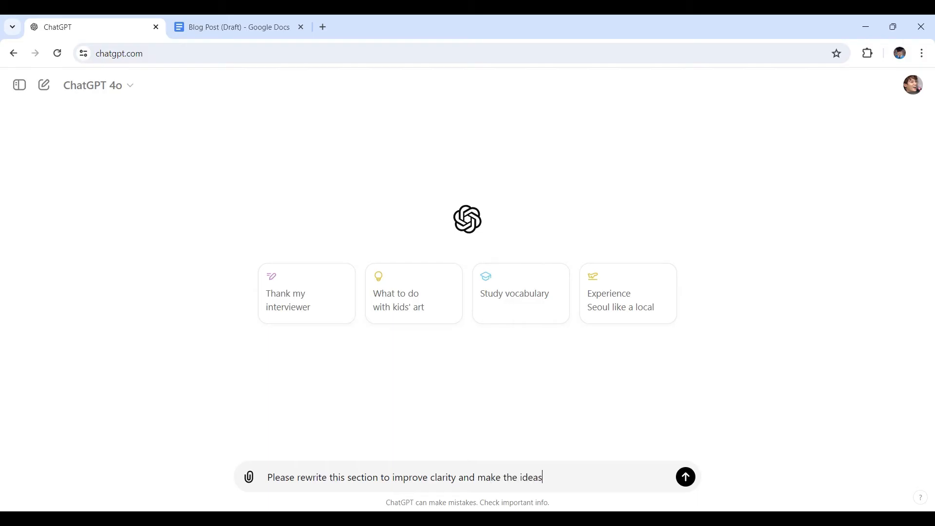
type(" flow better:")
- Paste the draft's "Travel enthusiasts" paragraph after the request, check the whole message and send it
key("ctrl+v")
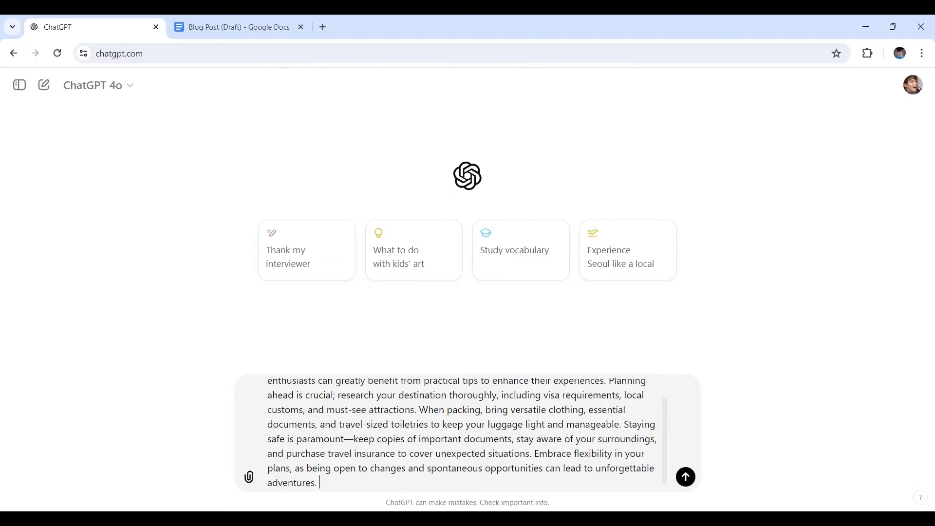
key("ctrl+a")
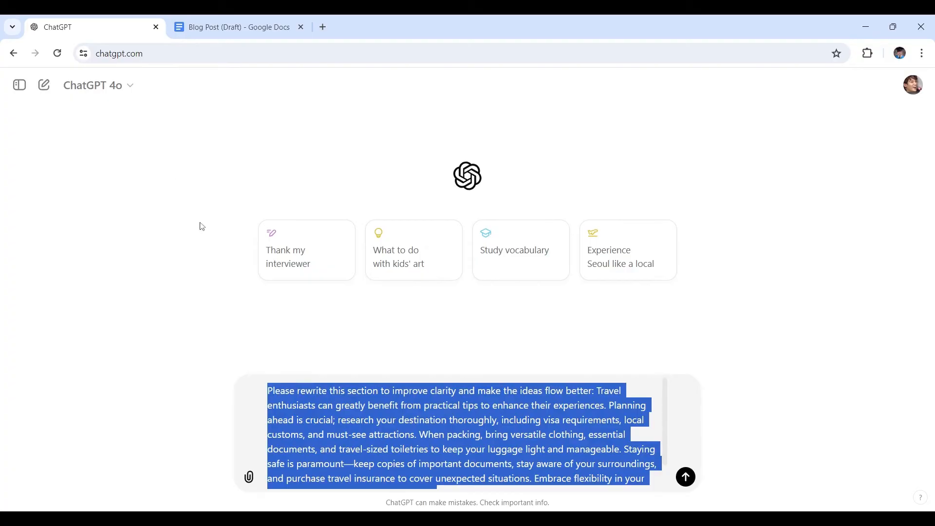
left_click(367, 435)
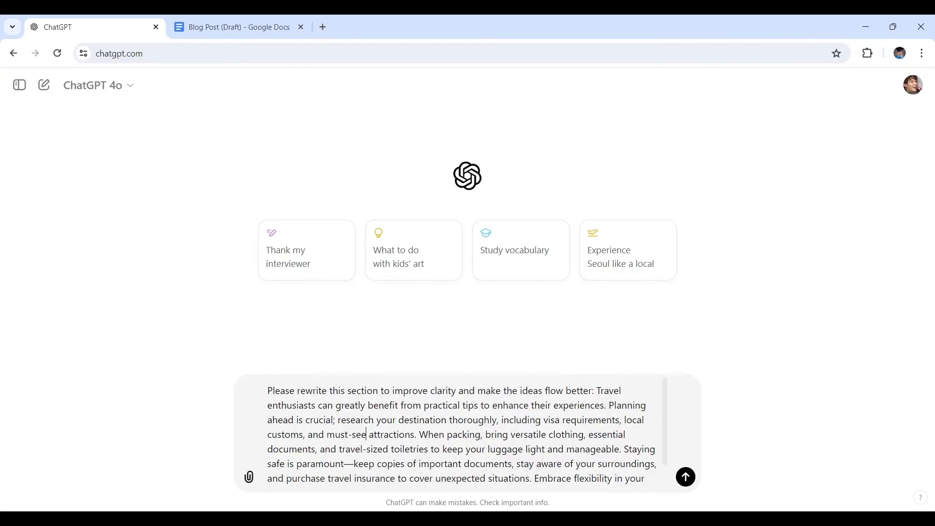
scroll(366, 439, "down", 1)
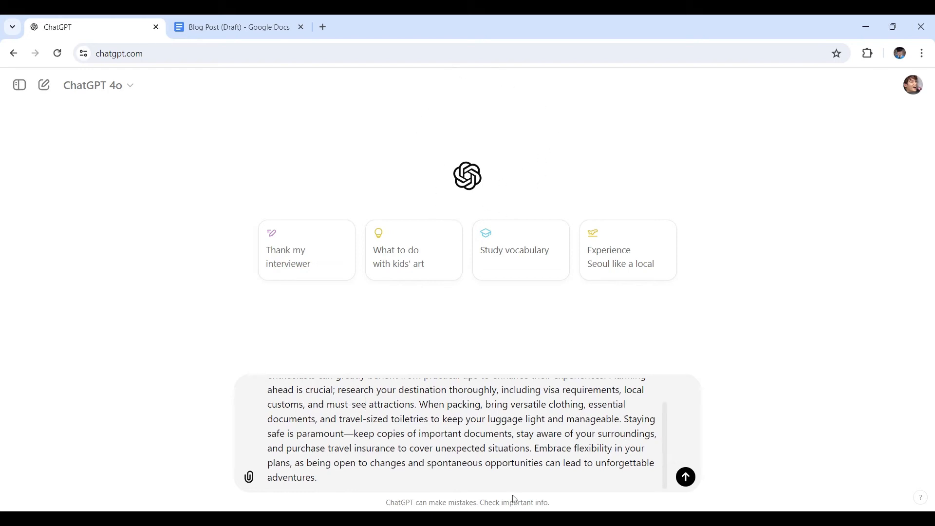
left_click(510, 478)
left_click(684, 486)
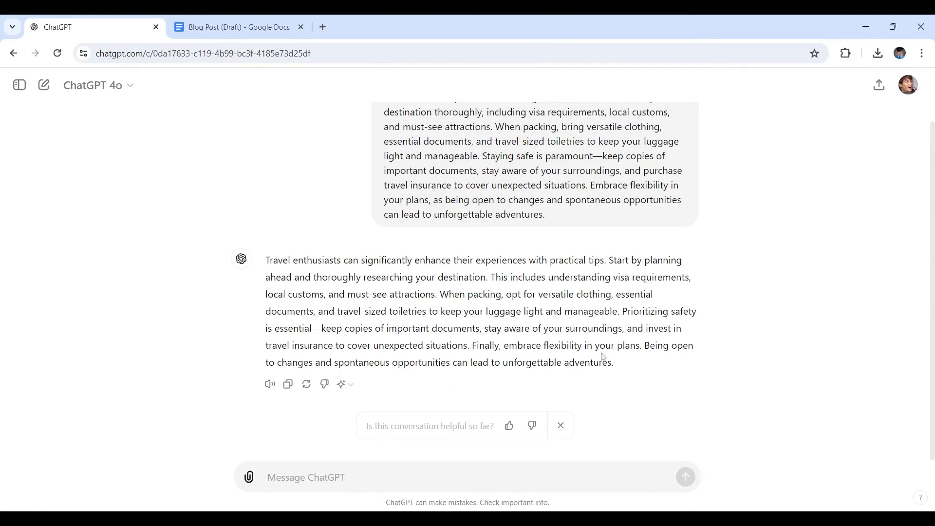
- Look over the rewritten paragraph and enter "Please review the entire text for any remaining improvements in clarity, style, and tone:" as the follow-up message
left_click_drag(615, 363, 260, 259)
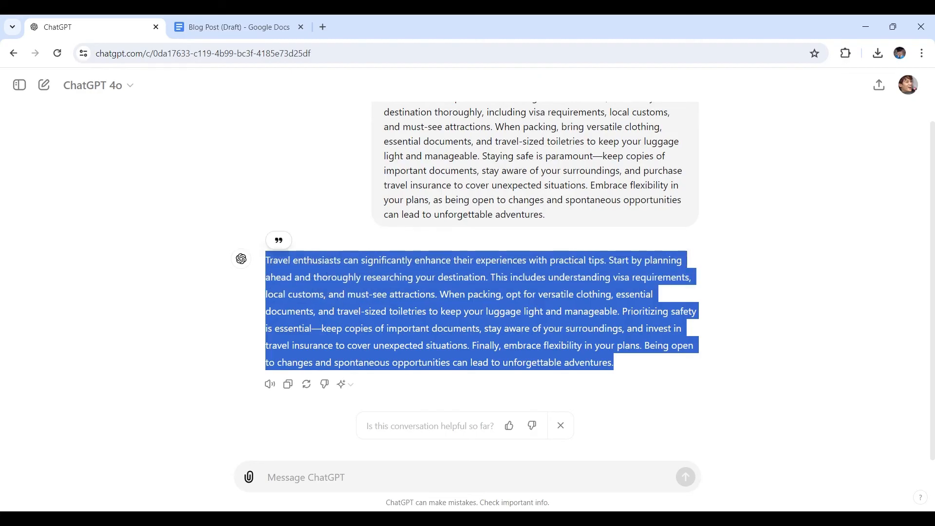
left_click(402, 321)
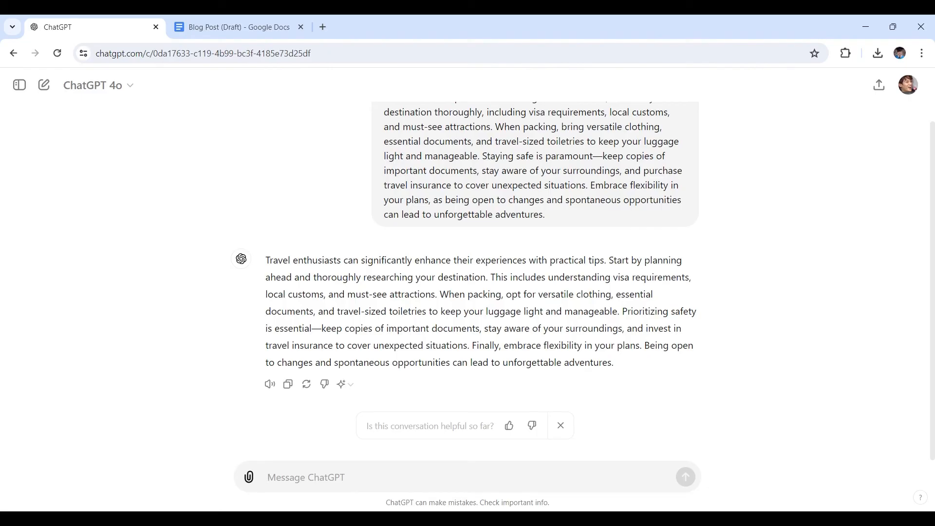
type("Please review the entire text for any remaining improvements in clarity, style, and tone:")
left_click_drag(268, 477, 640, 479)
left_click(641, 480)
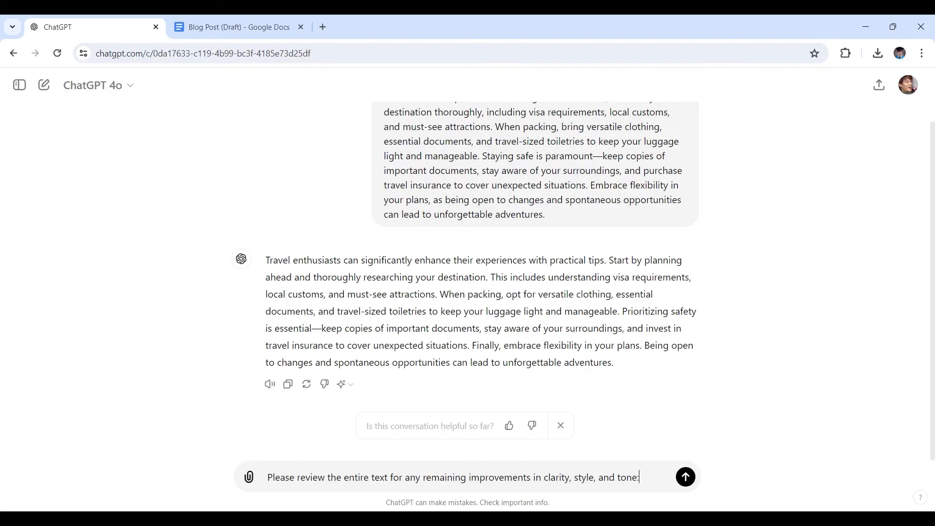
- Quote the full rewritten "Travel enthusiasts" paragraph as a reply reference for the review request and send the message
left_click_drag(614, 362, 266, 260)
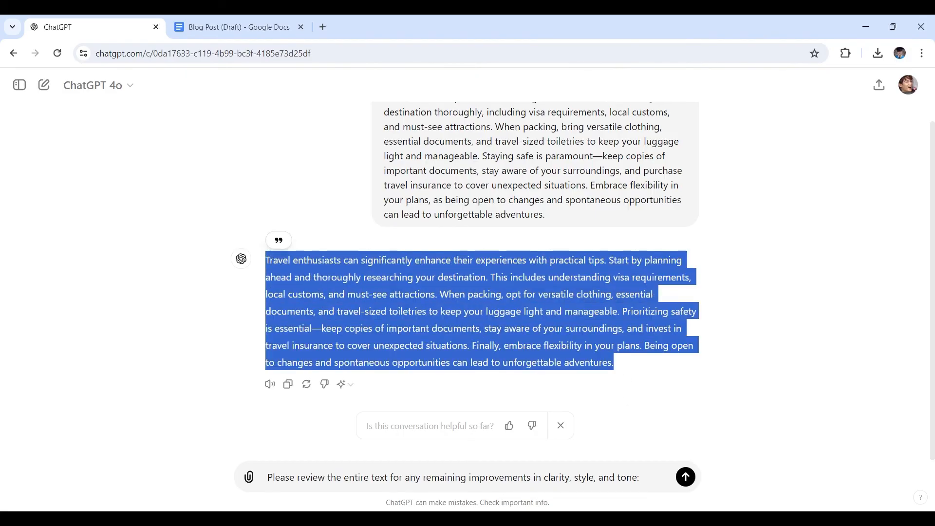
left_click(283, 243)
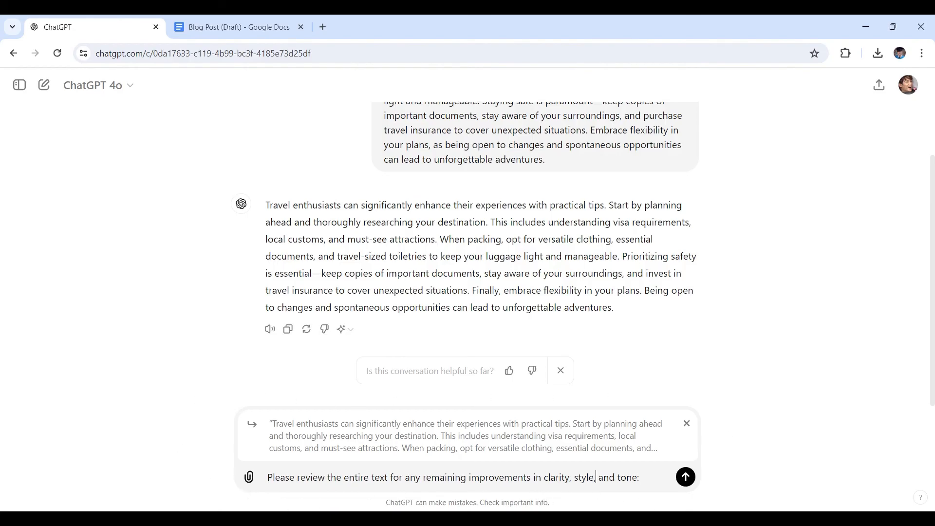
key("Return")
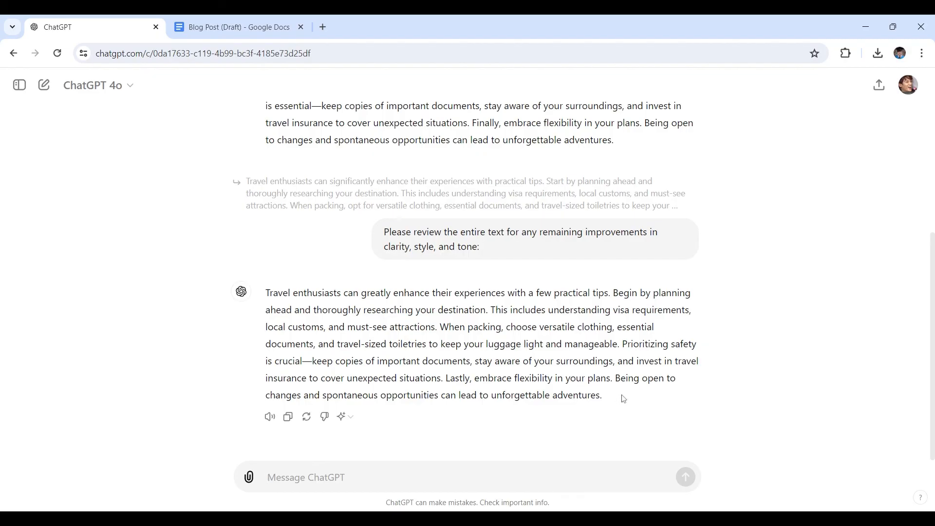
- Look over the newly revised "Travel enthusiasts" paragraph and select its entire text
left_click_drag(623, 398, 257, 296)
left_click(257, 295)
left_click_drag(288, 327, 618, 403)
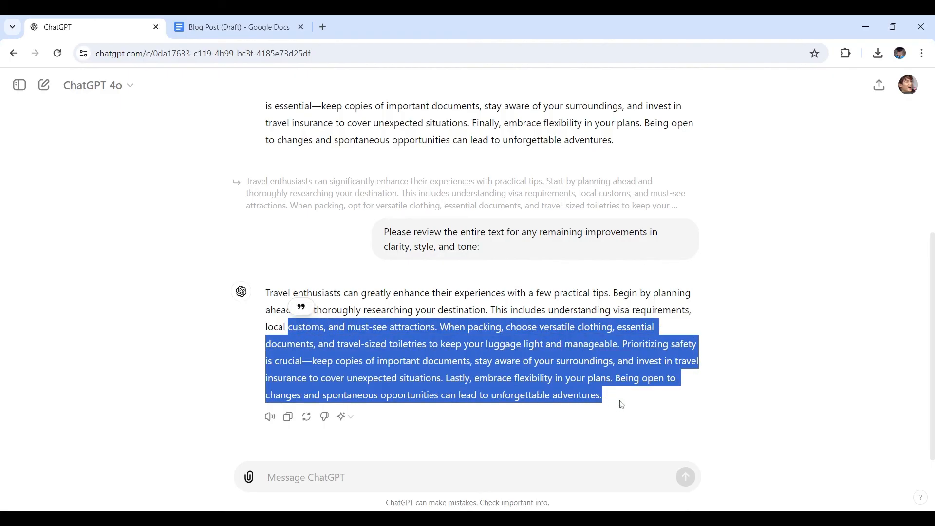
left_click(621, 405)
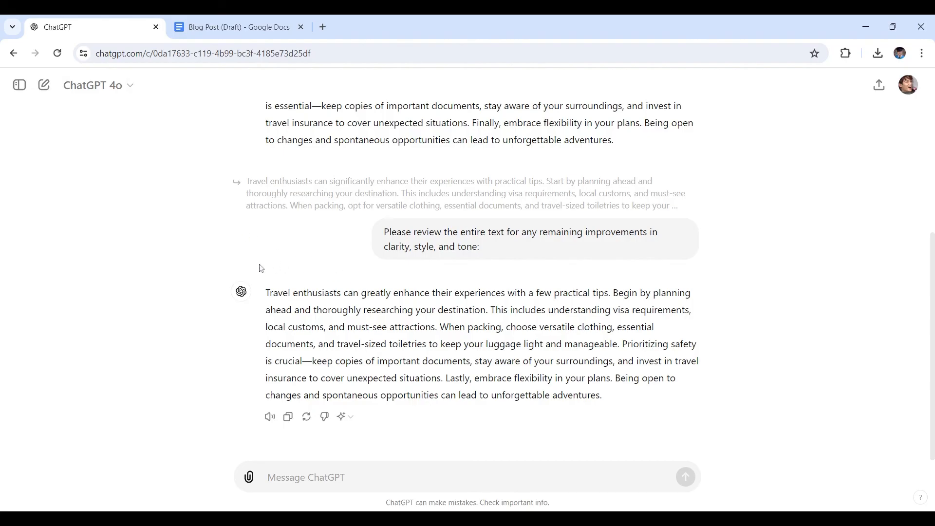
left_click_drag(265, 293, 603, 395)
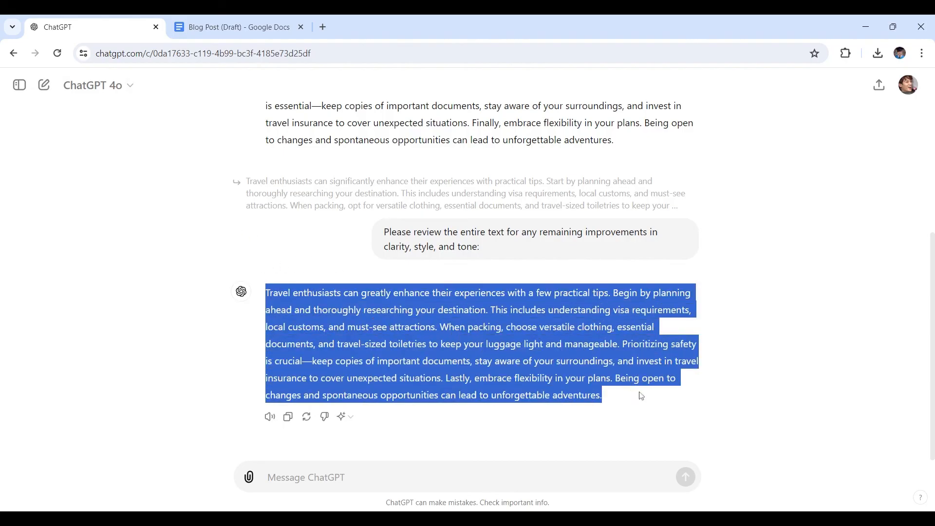